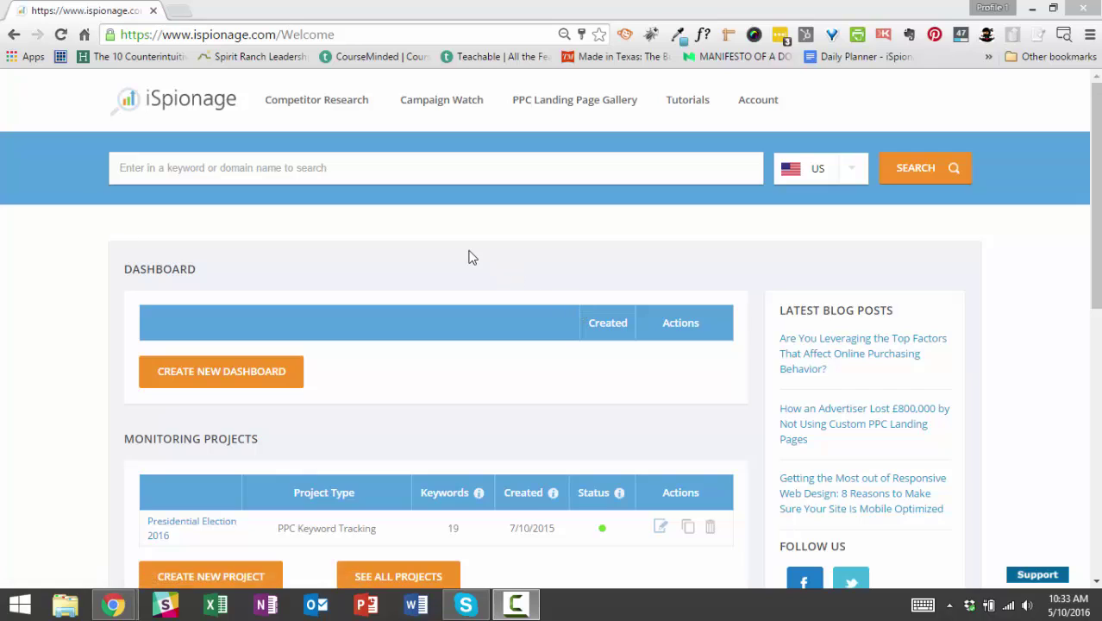
Search for godaddy.com to load its competitor research summary
left_click(265, 171)
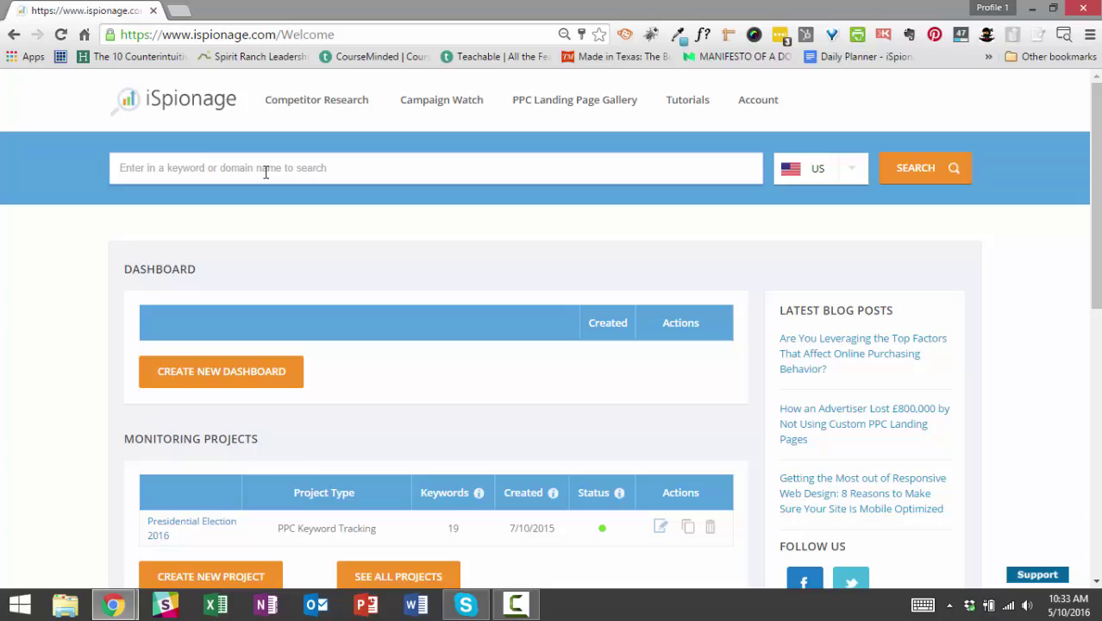
type("godaddy.com")
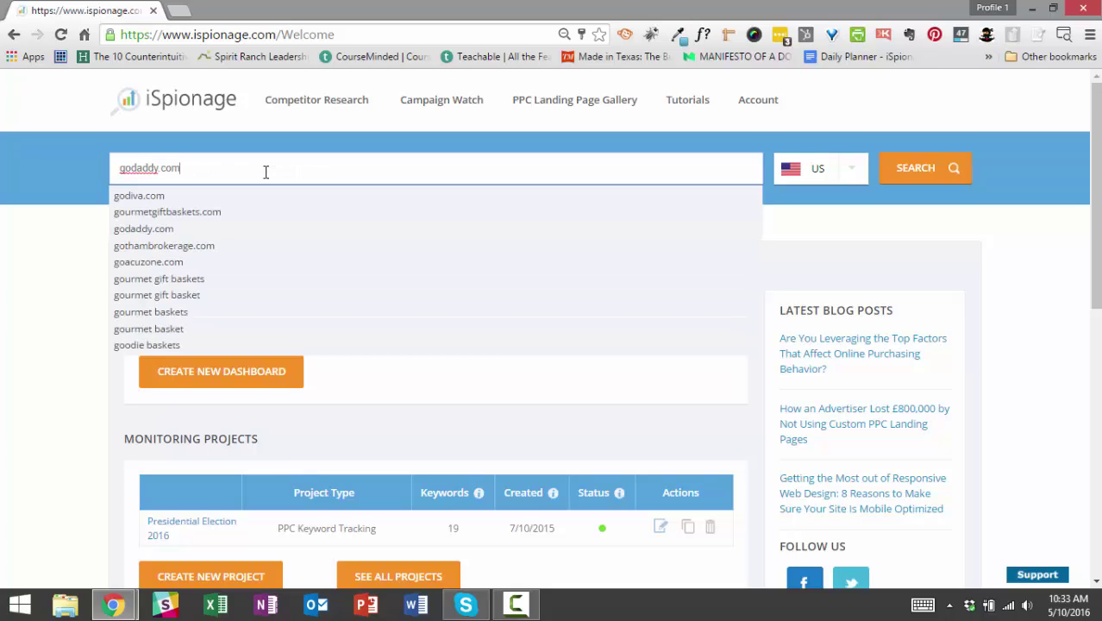
key("Return")
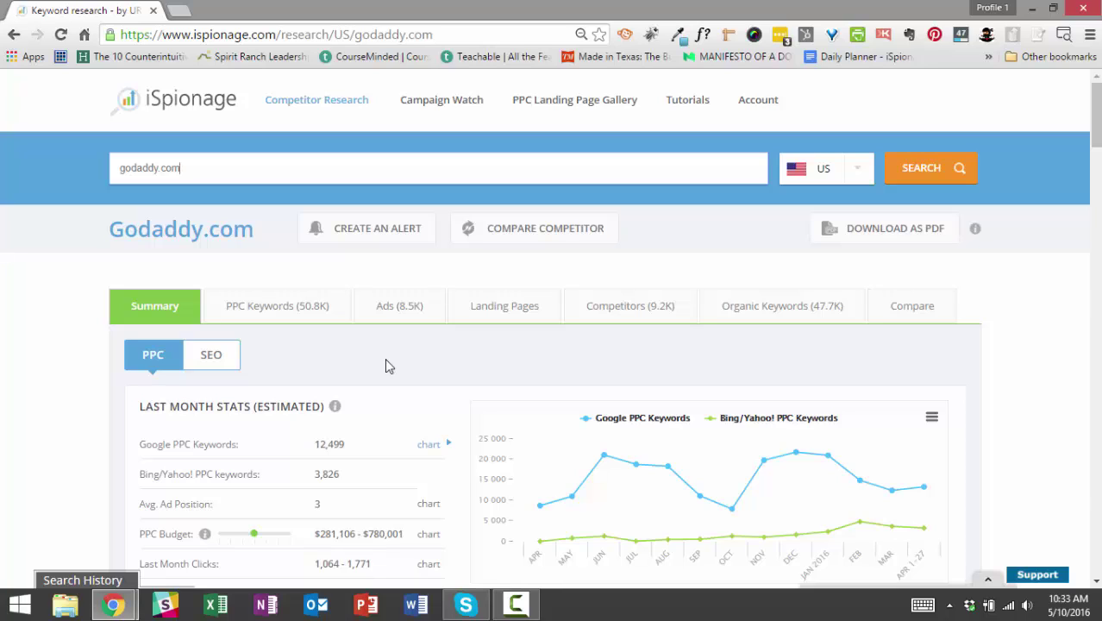
Show godaddy.com's PPC Keywords list and scroll through the Google keywords table
left_click(281, 326)
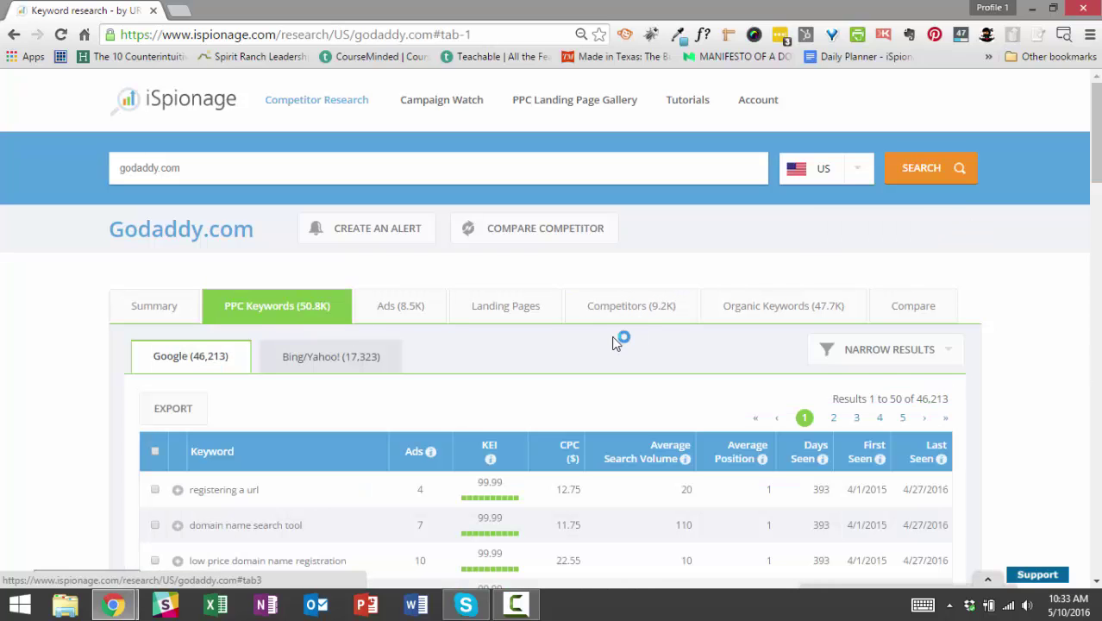
scroll(560, 343, "down", 2)
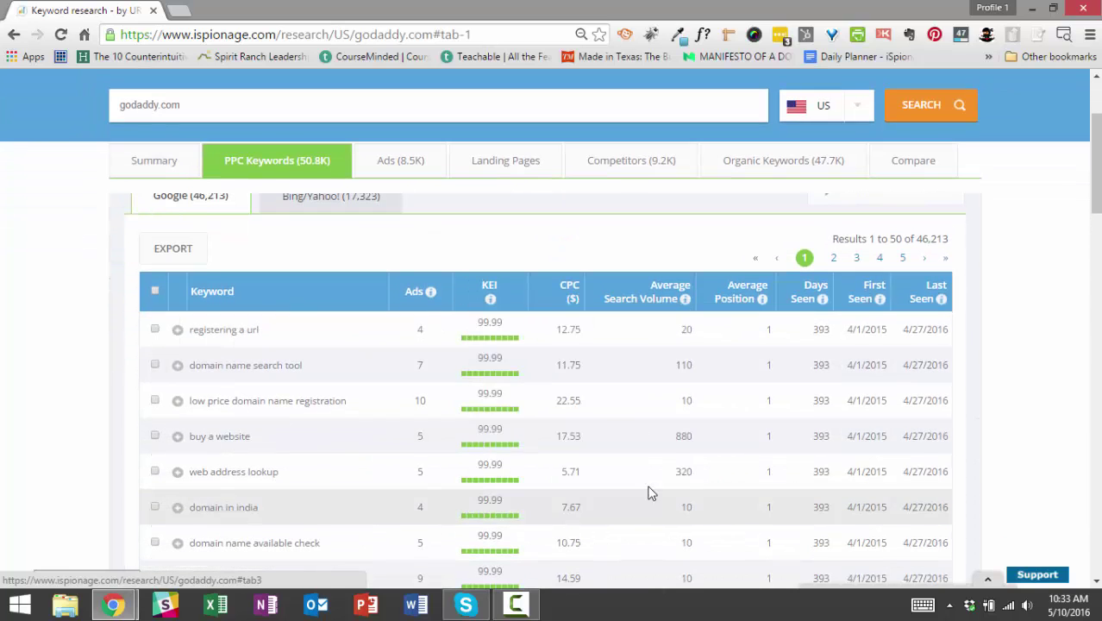
scroll(539, 317, "up", 1)
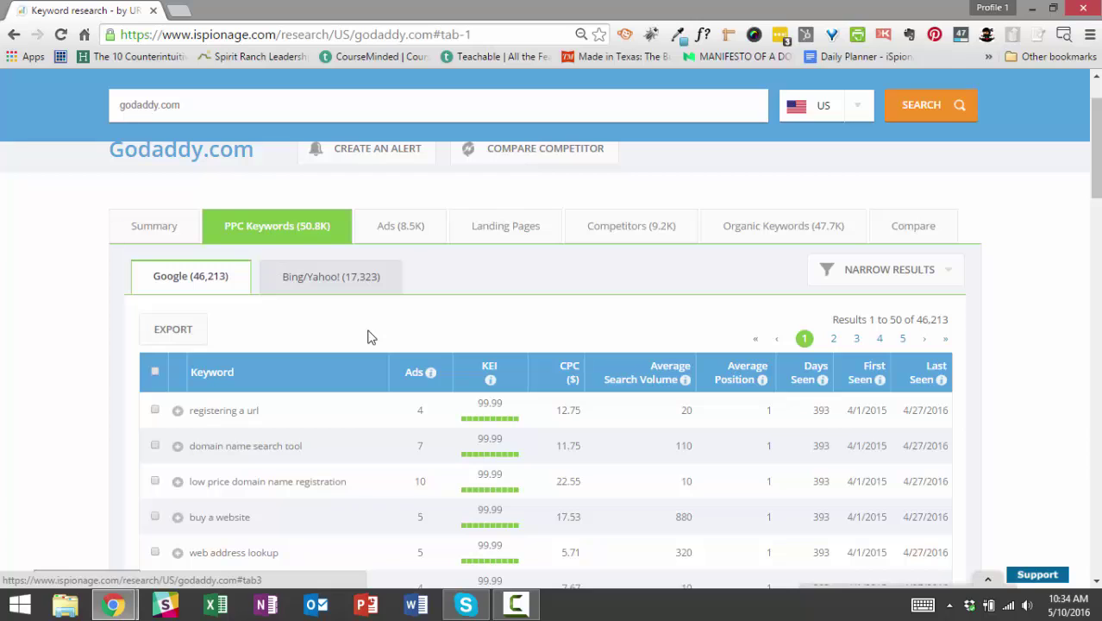
right_click(367, 336)
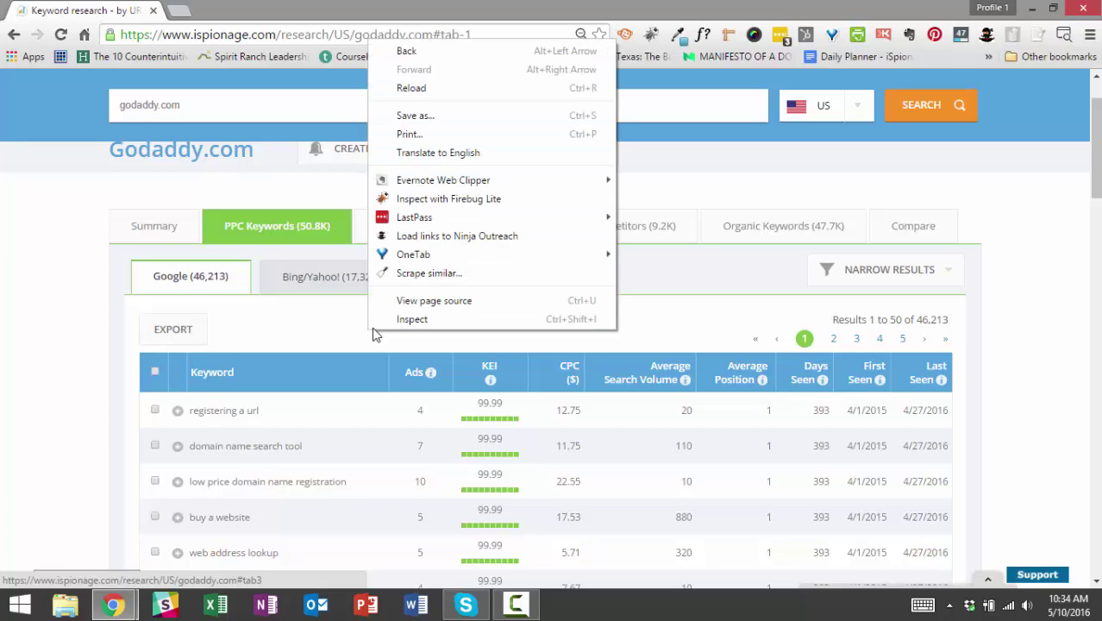
left_click(323, 324)
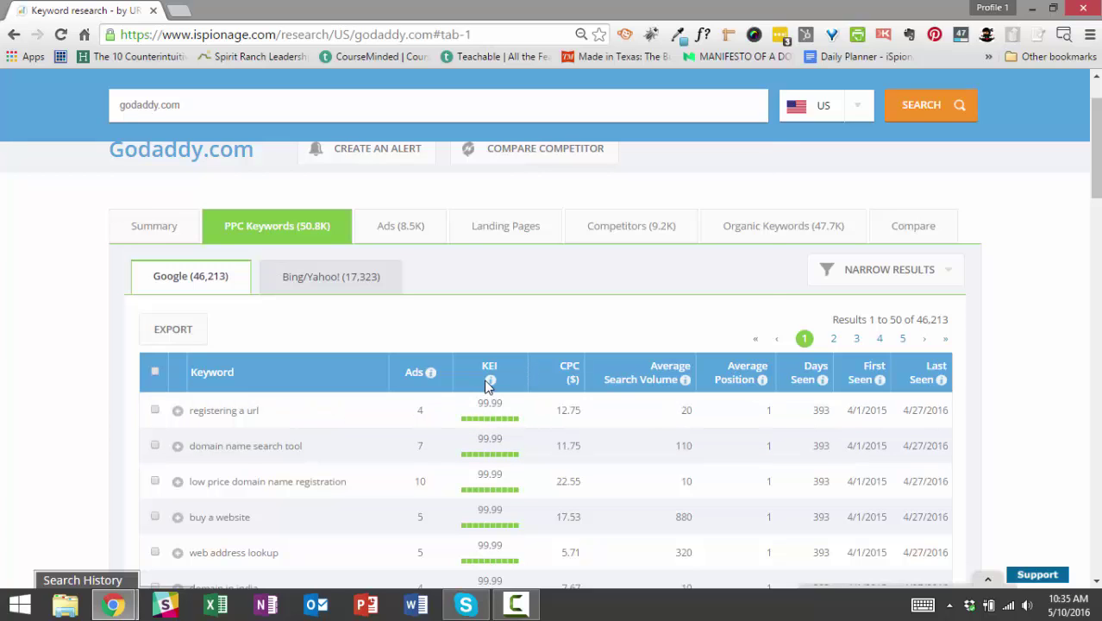
mouse_move(500, 377)
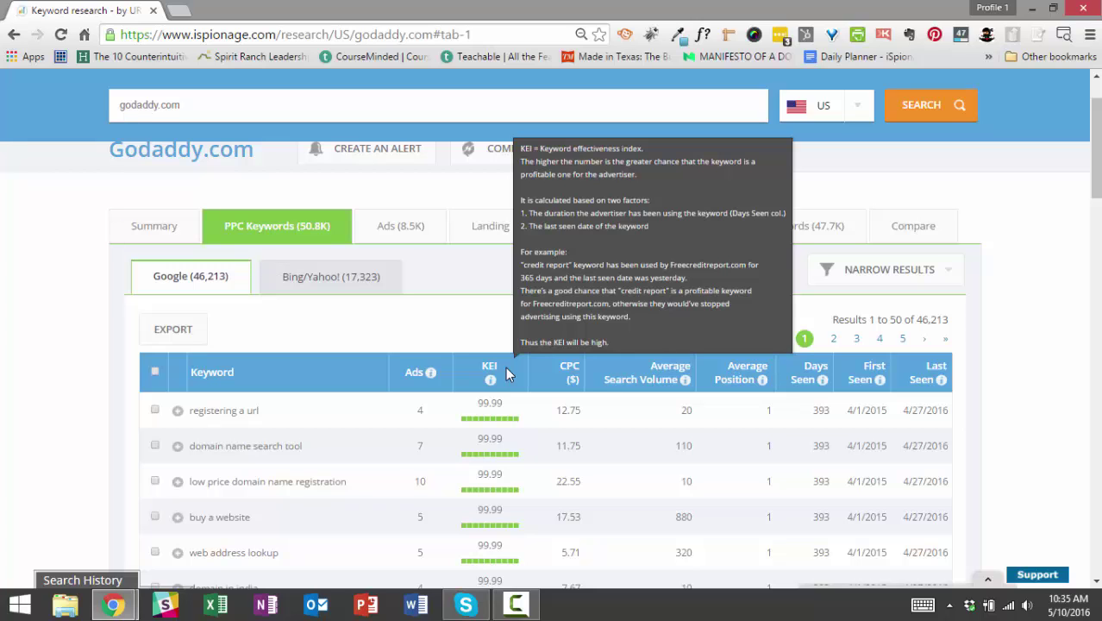
scroll(475, 344, "down", 1)
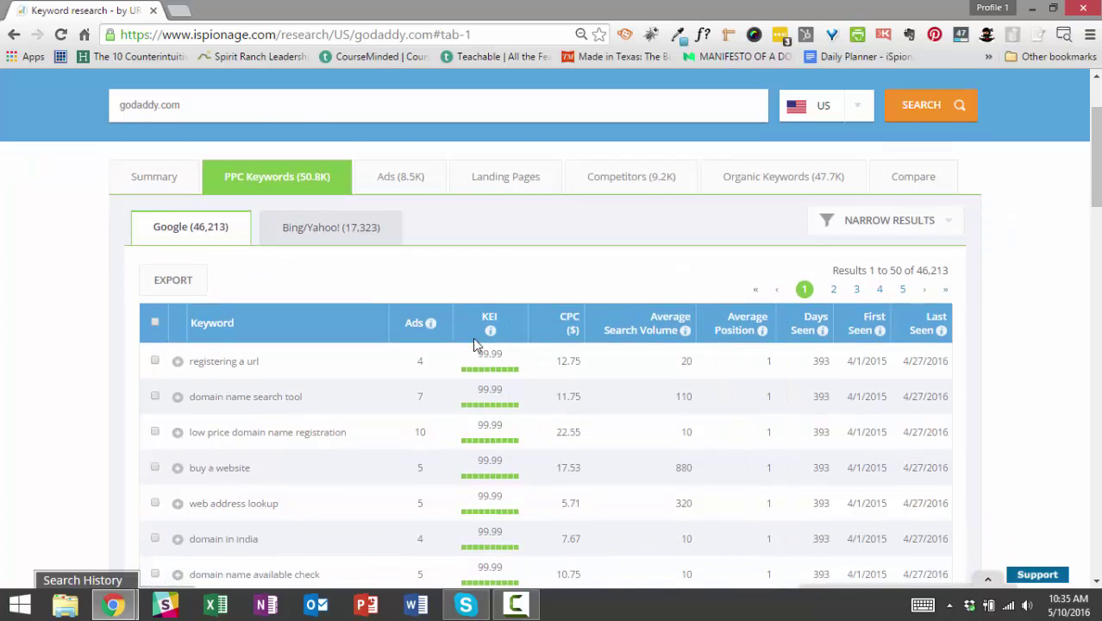
mouse_move(513, 332)
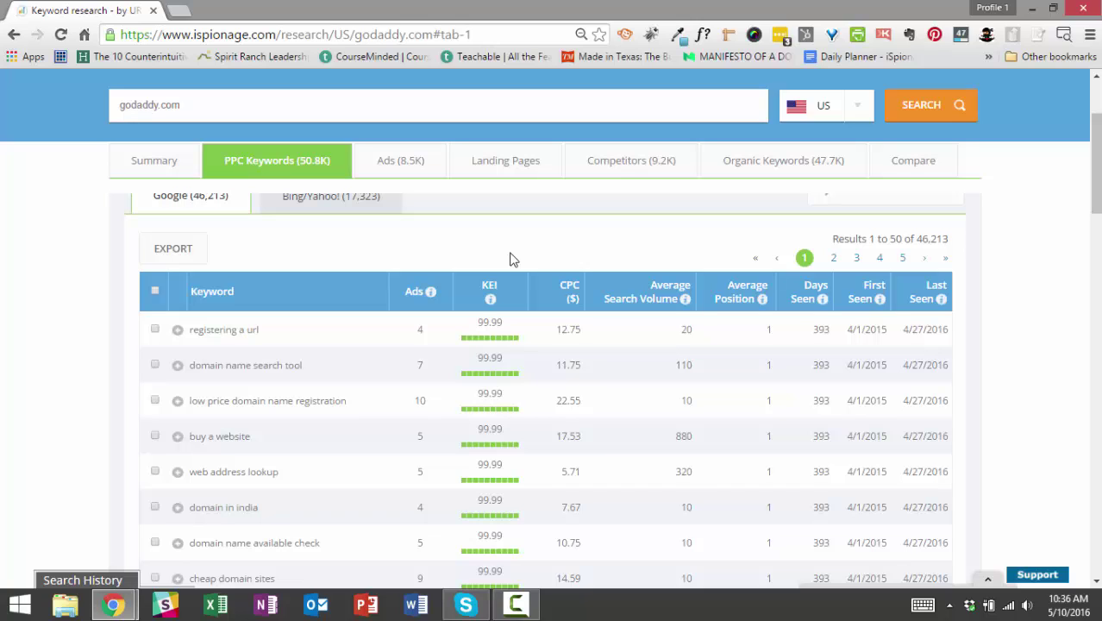
mouse_move(509, 325)
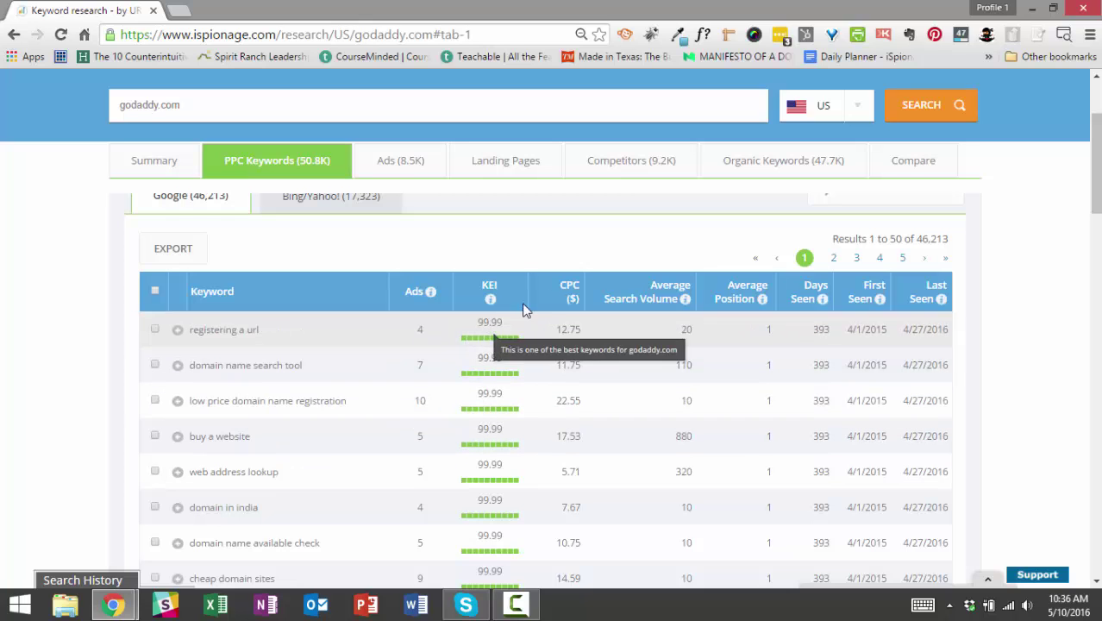
scroll(514, 272, "up", 2)
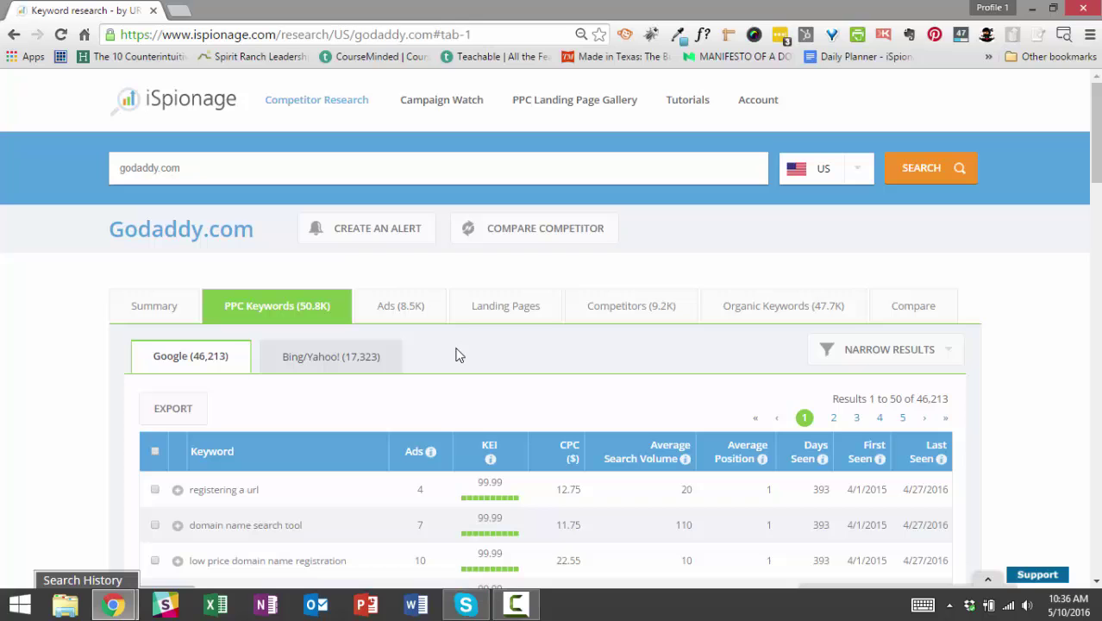
scroll(533, 351, "down", 2)
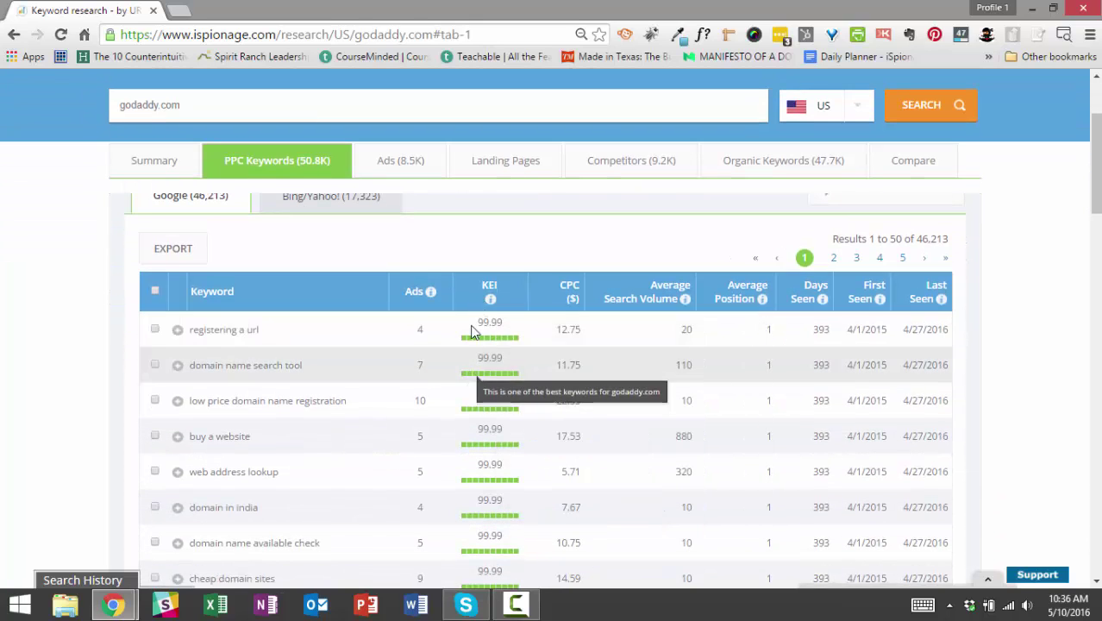
mouse_move(475, 326)
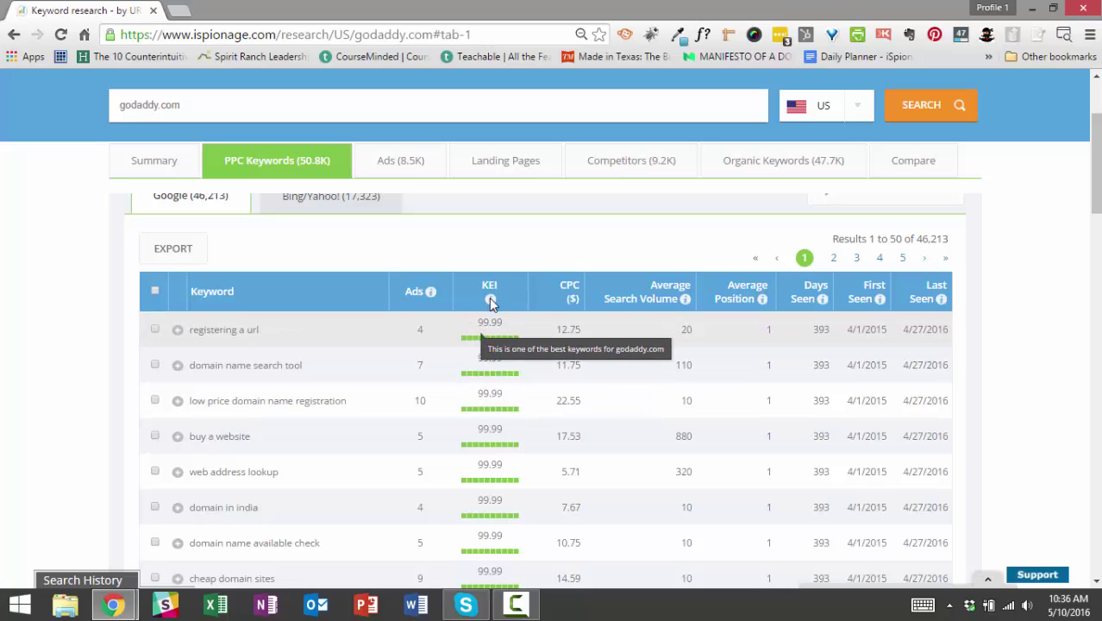
scroll(526, 254, "up", 2)
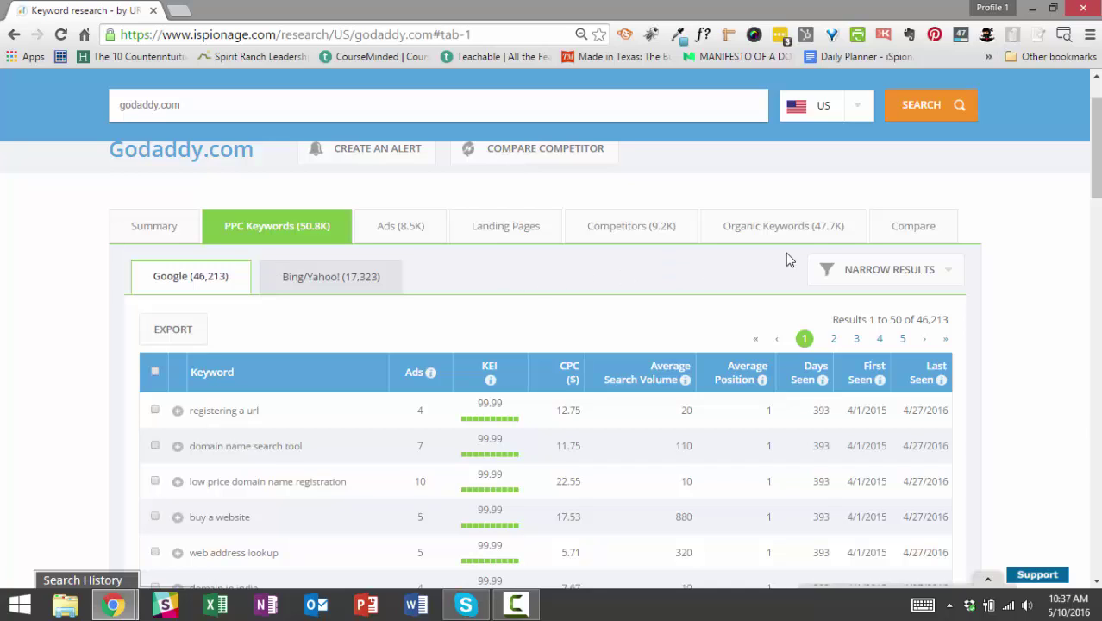
Under Narrow Results, filter for KEI above 85 and search volume above 100, with Avg Pos set to less-than
left_click(950, 274)
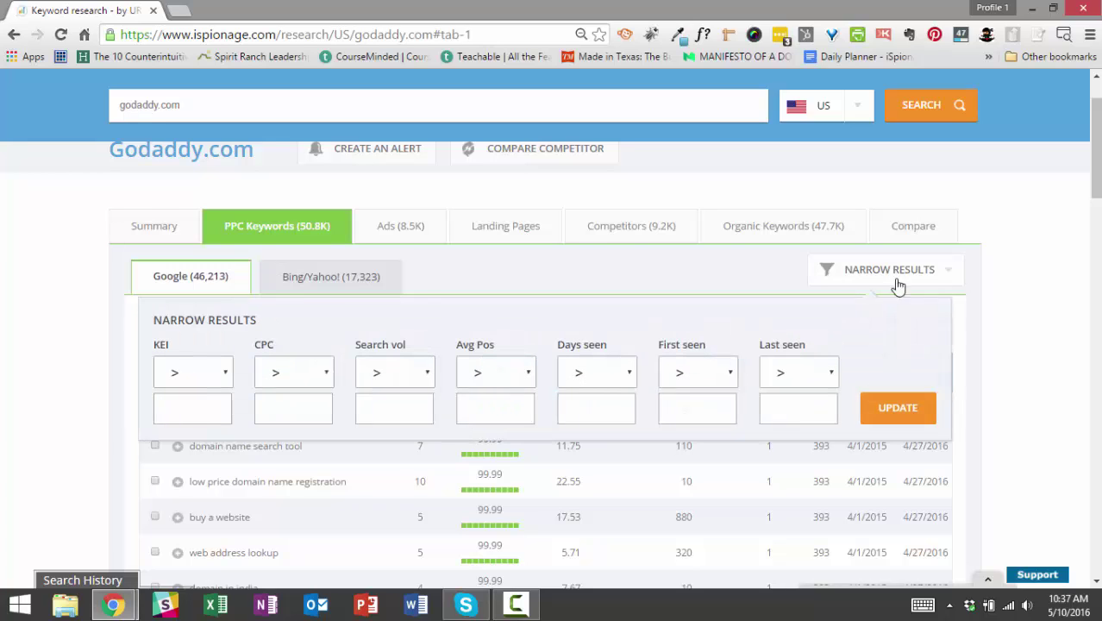
left_click(186, 409)
type("85")
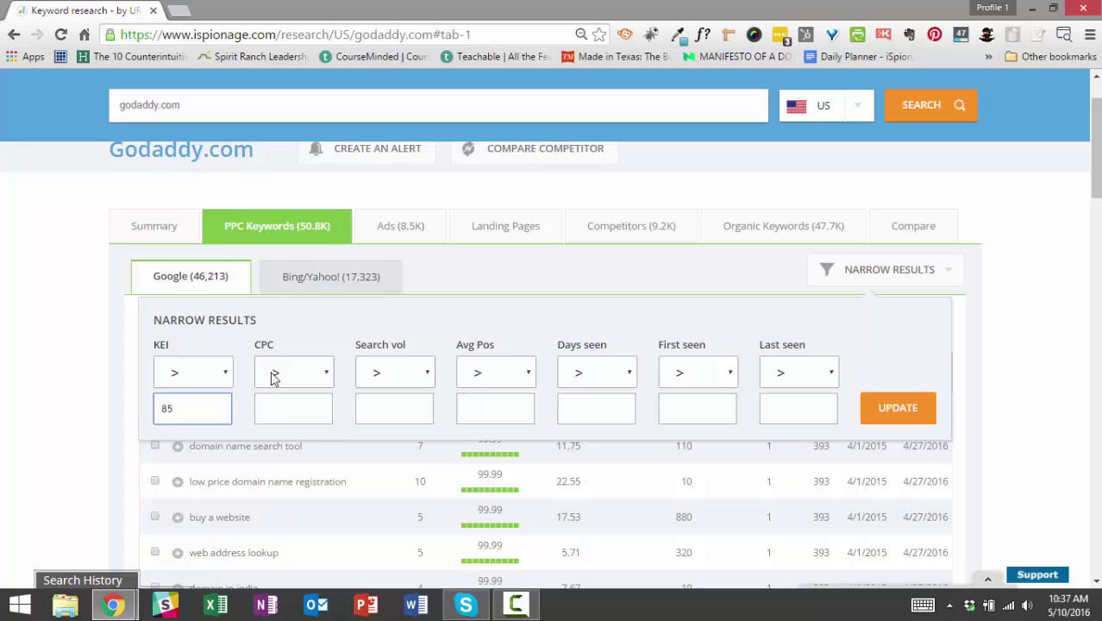
left_click(393, 411)
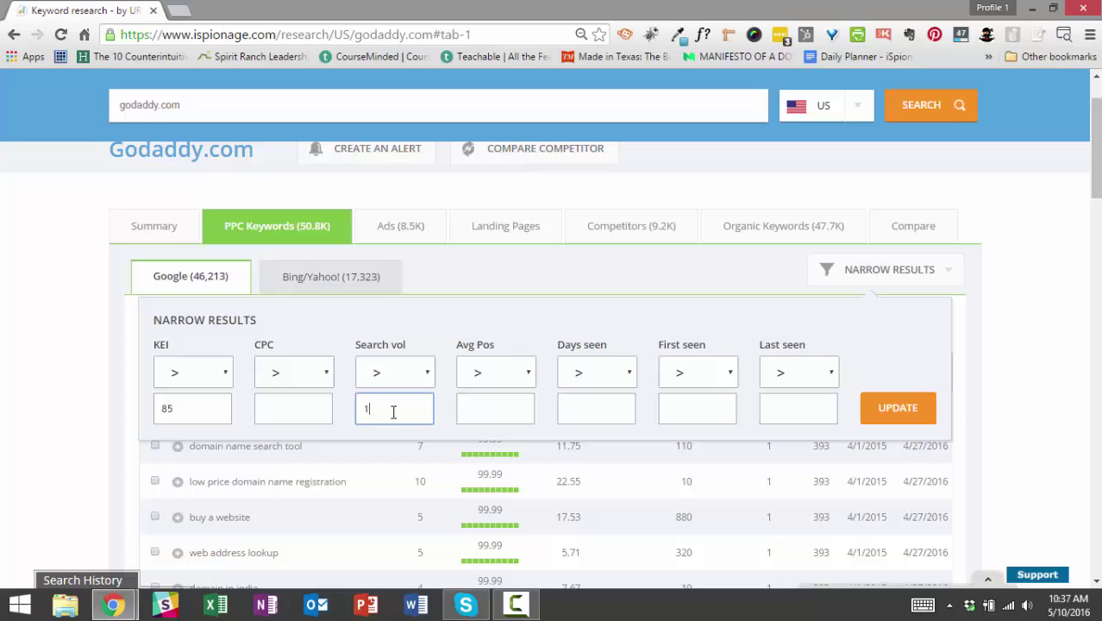
type("1000")
key("BackSpace")
left_click(522, 381)
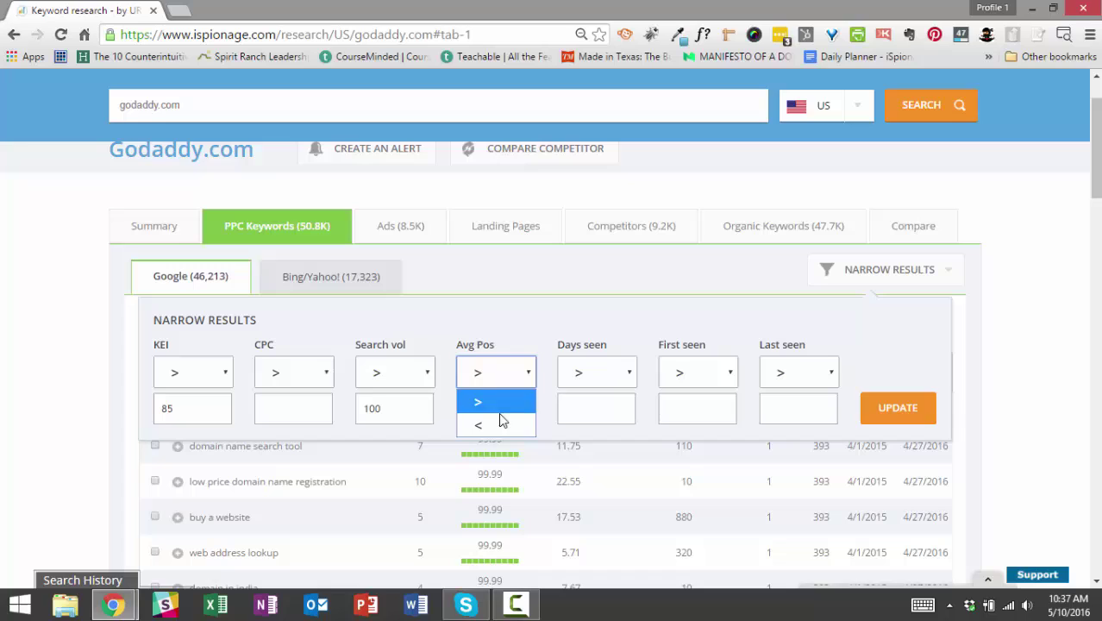
left_click(501, 422)
left_click(500, 417)
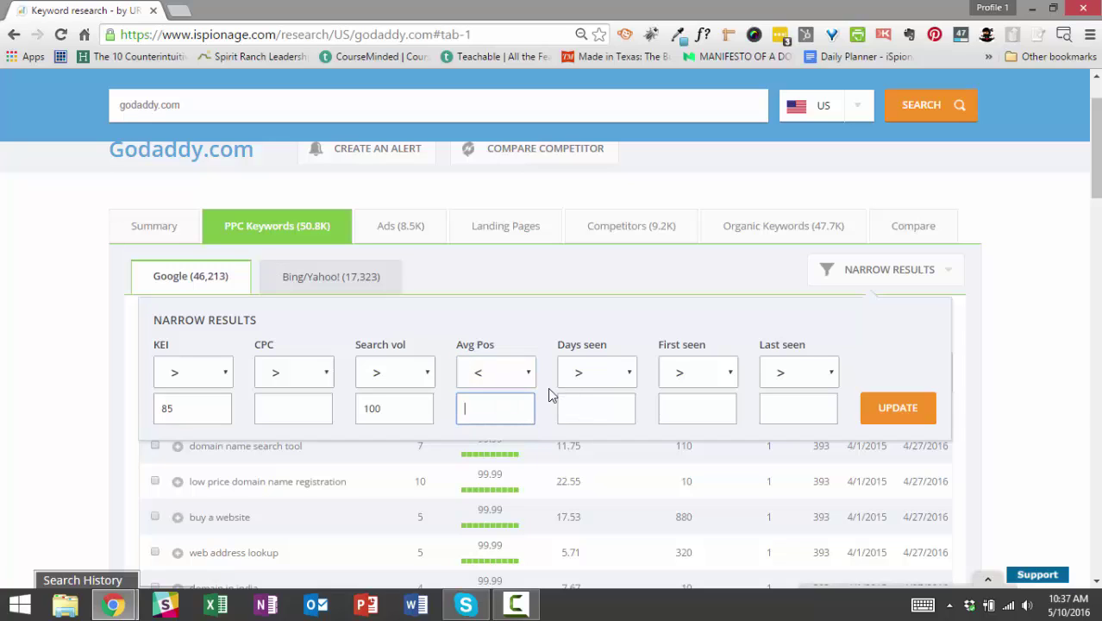
Apply the filters and collapse the panel, showing 813 matching keywords
left_click(902, 406)
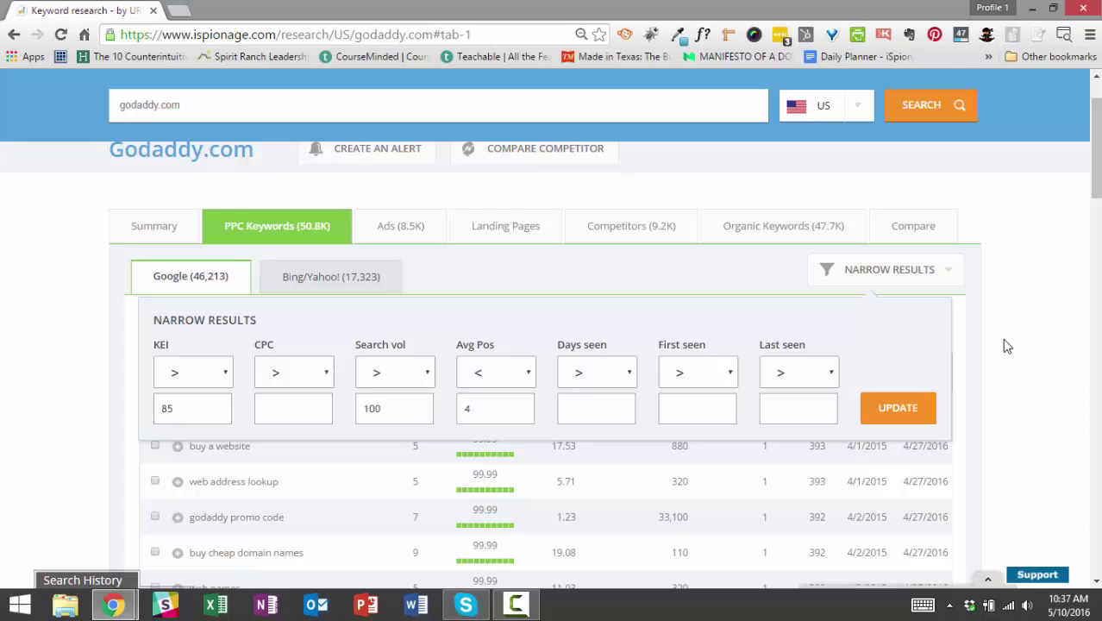
left_click(1003, 346)
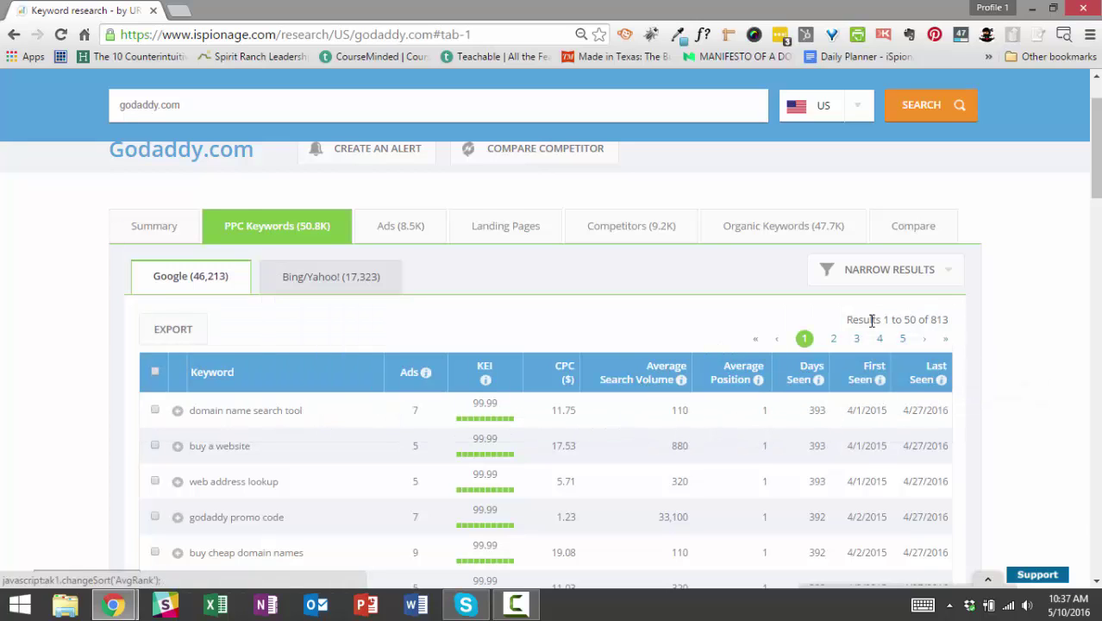
triple_click(944, 317)
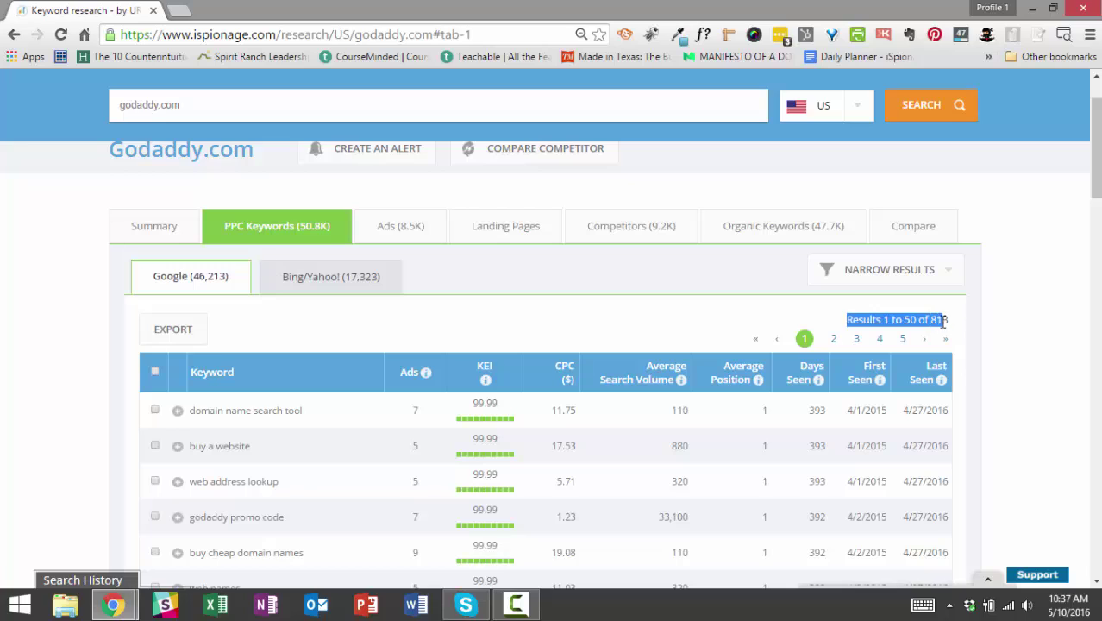
left_click(964, 321)
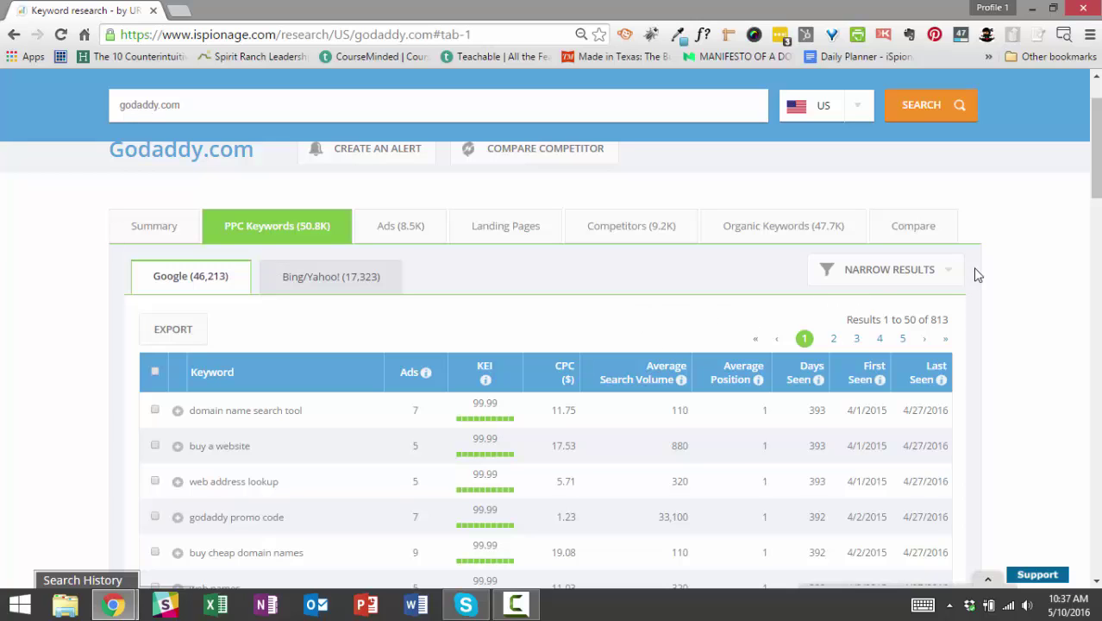
Change the filters to KEI above 90 and Avg Pos below 3, then update
left_click(939, 276)
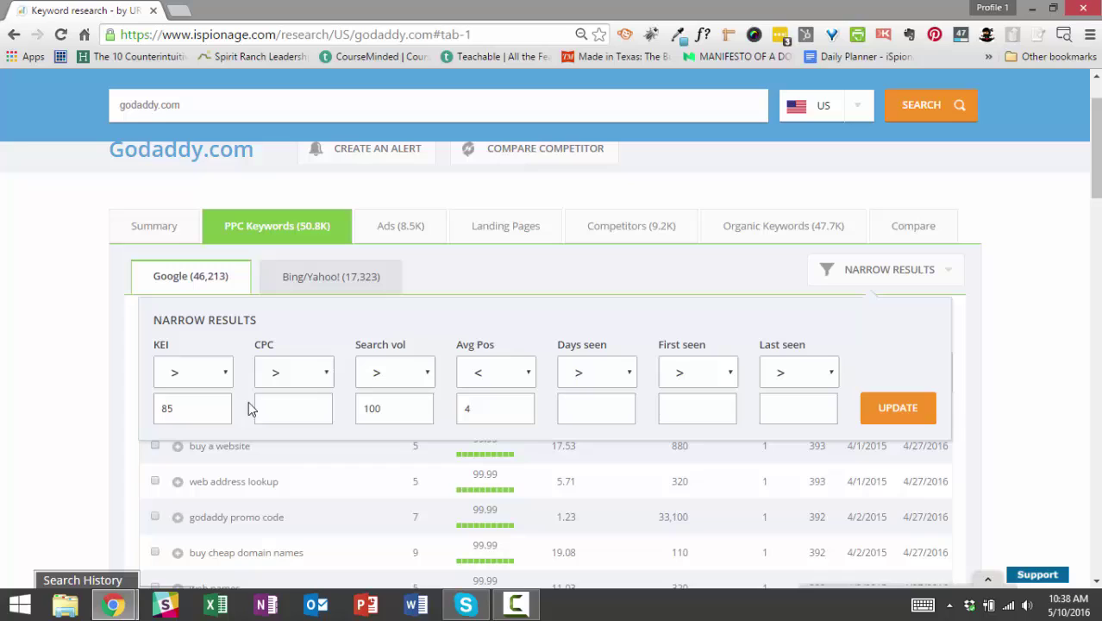
key("BackSpace")
key("BackSpace")
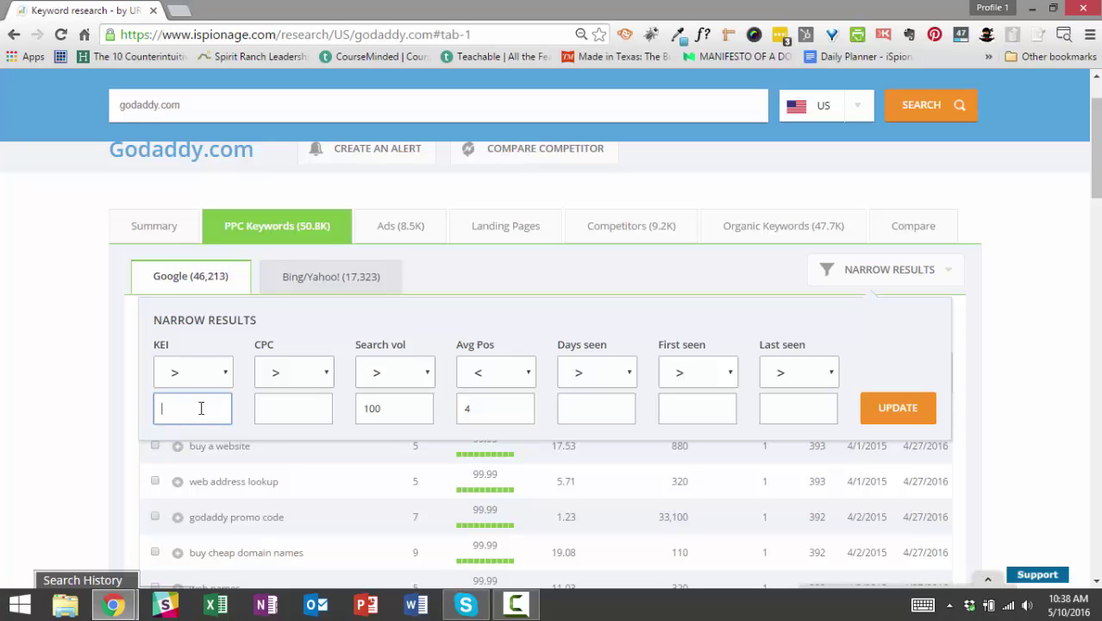
type("90")
double_click(497, 407)
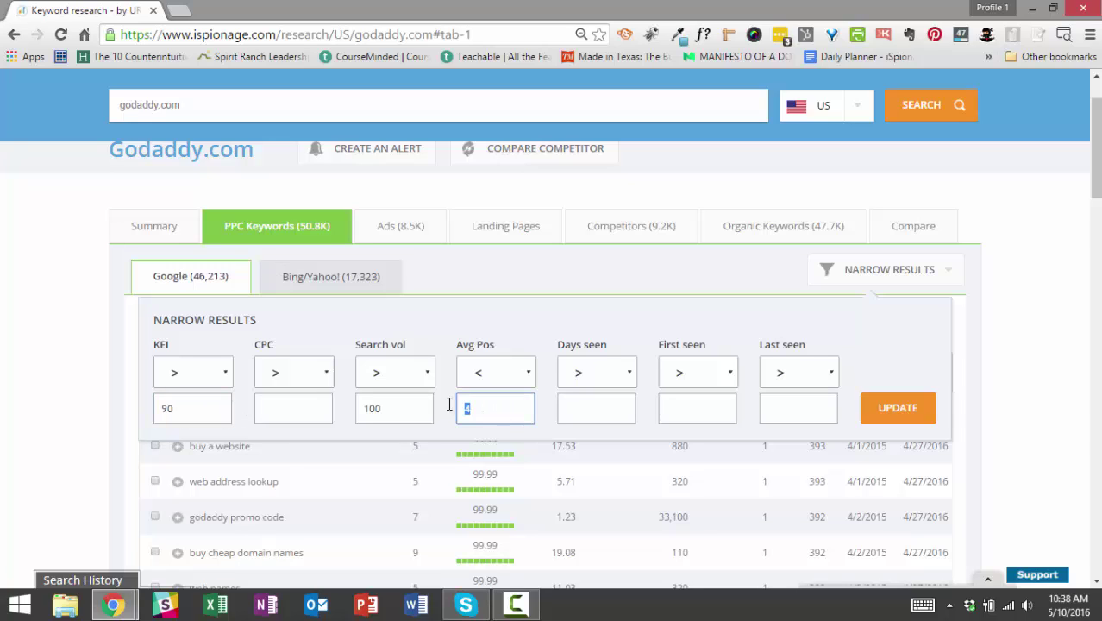
type("3")
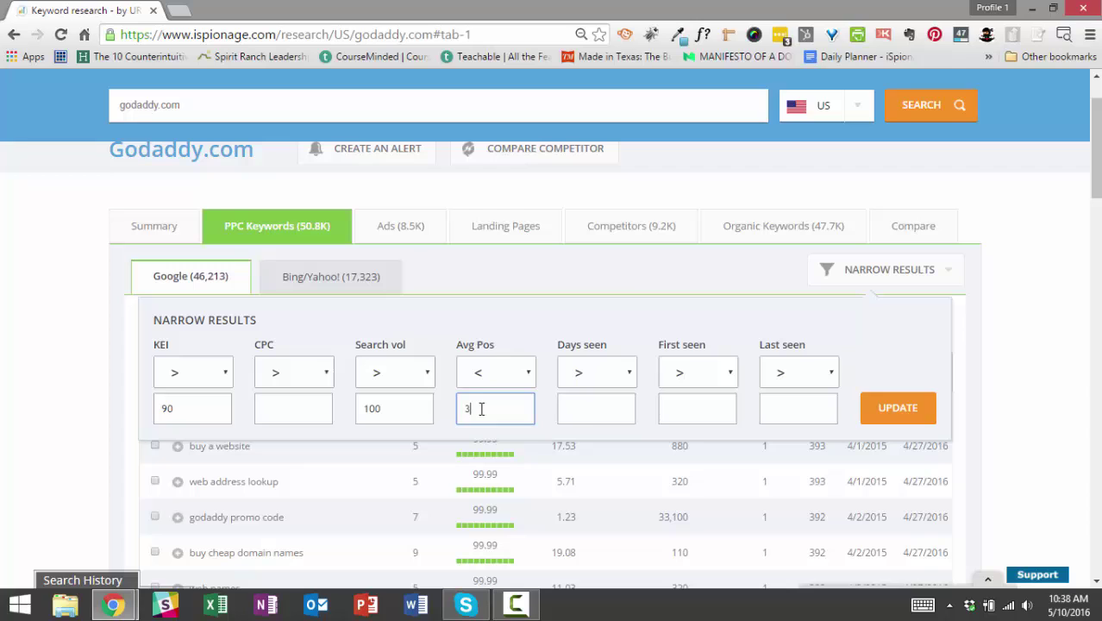
left_click(879, 411)
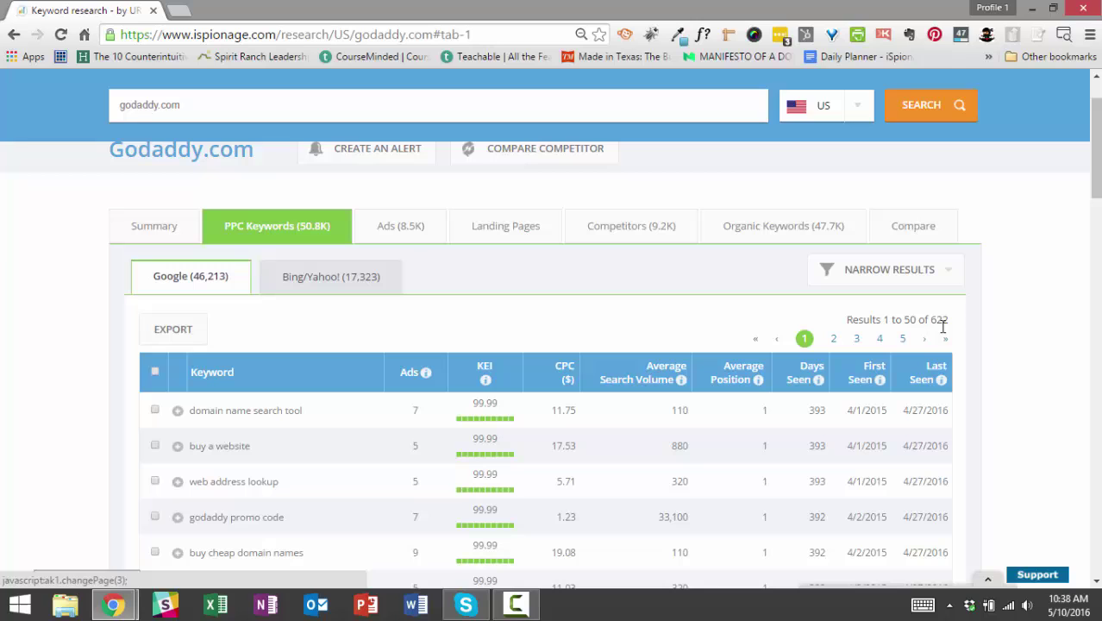
Check the filtered list's new total of 622 results
left_click_drag(929, 320, 964, 322)
left_click(1004, 328)
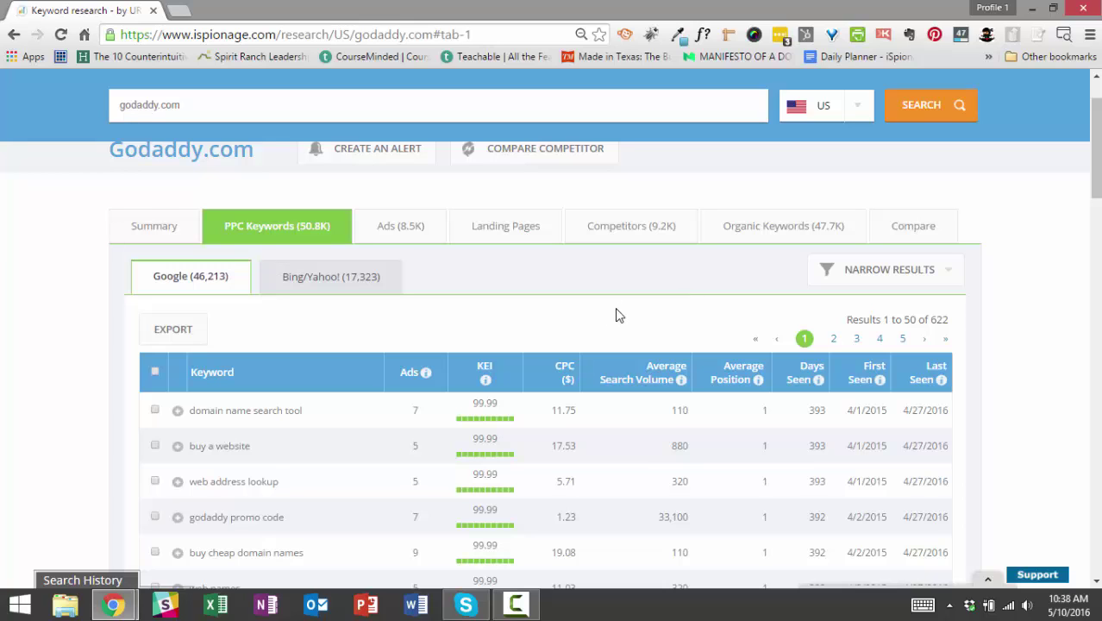
mouse_move(646, 385)
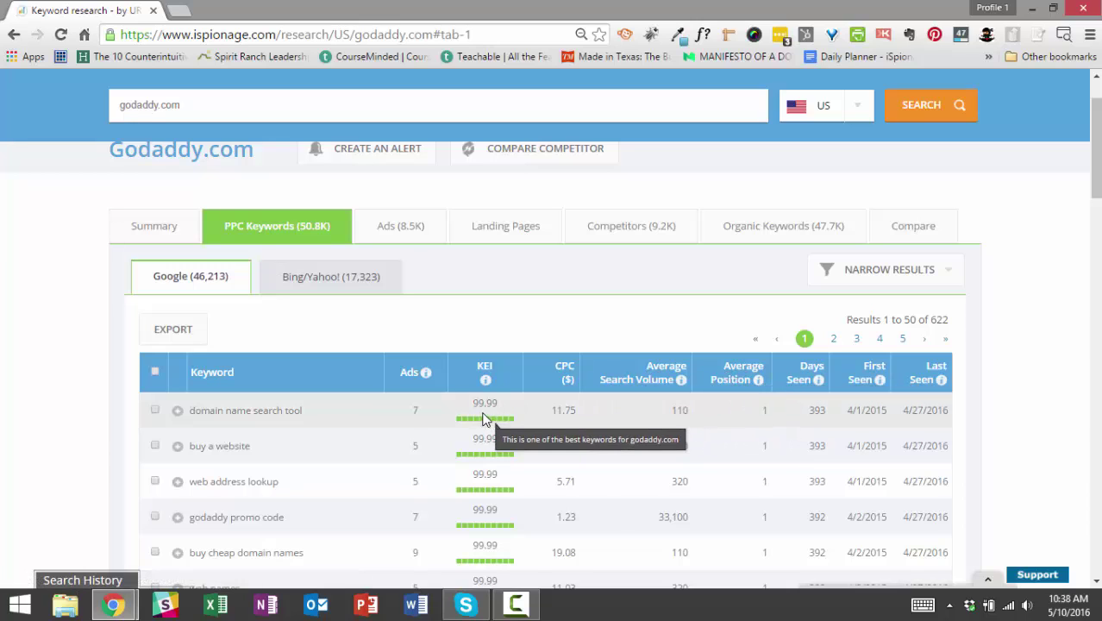
left_click(944, 276)
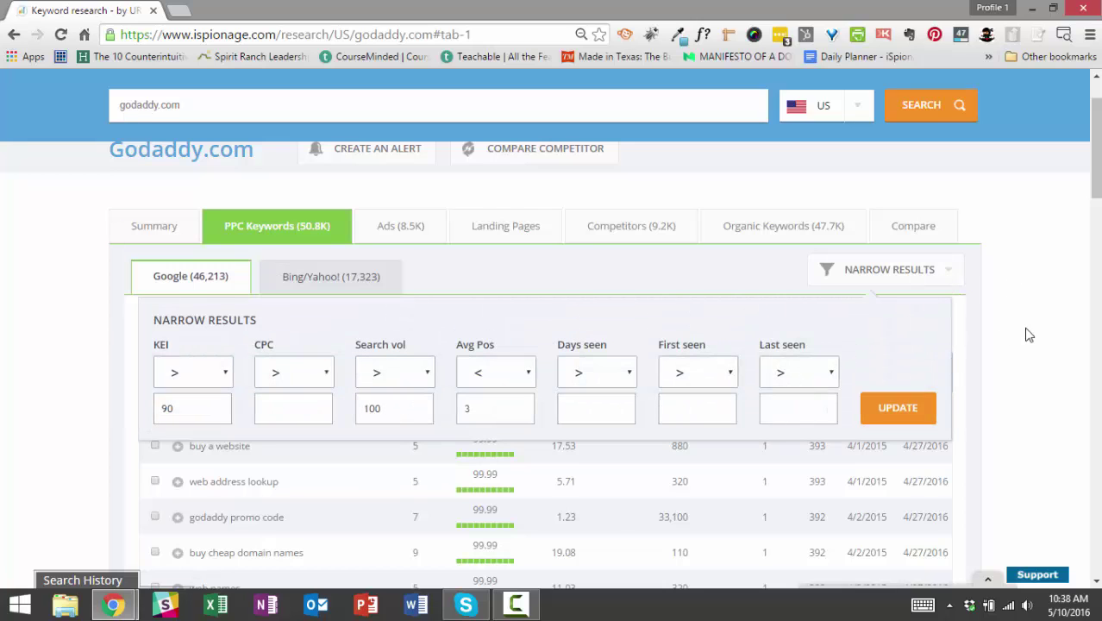
left_click(1056, 379)
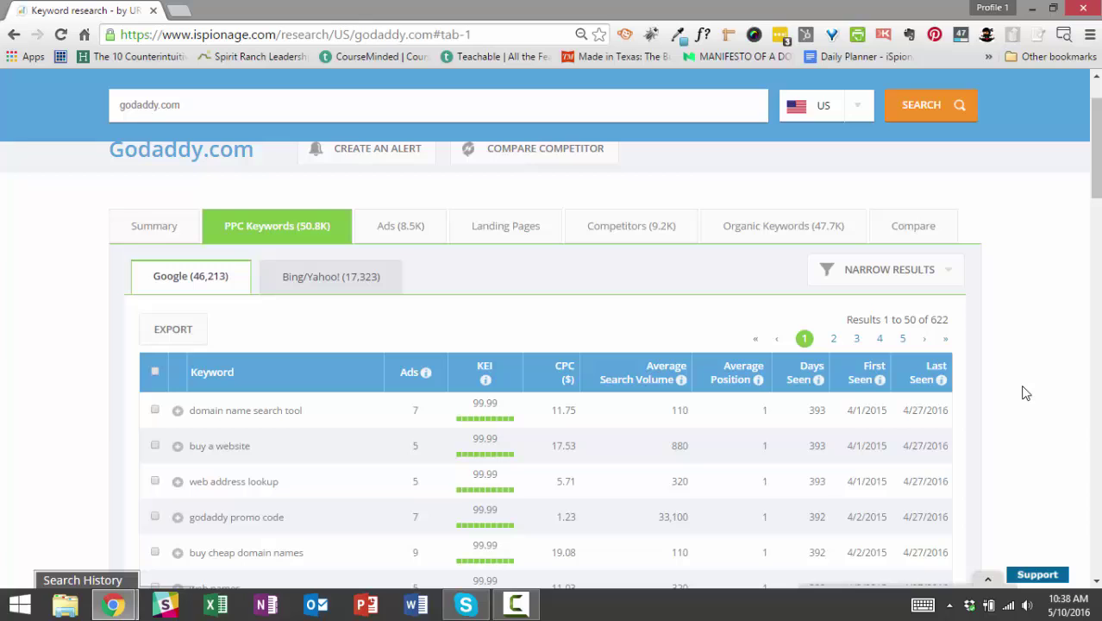
left_click(959, 280)
left_click(1011, 343)
scroll(1011, 343, "down", 1)
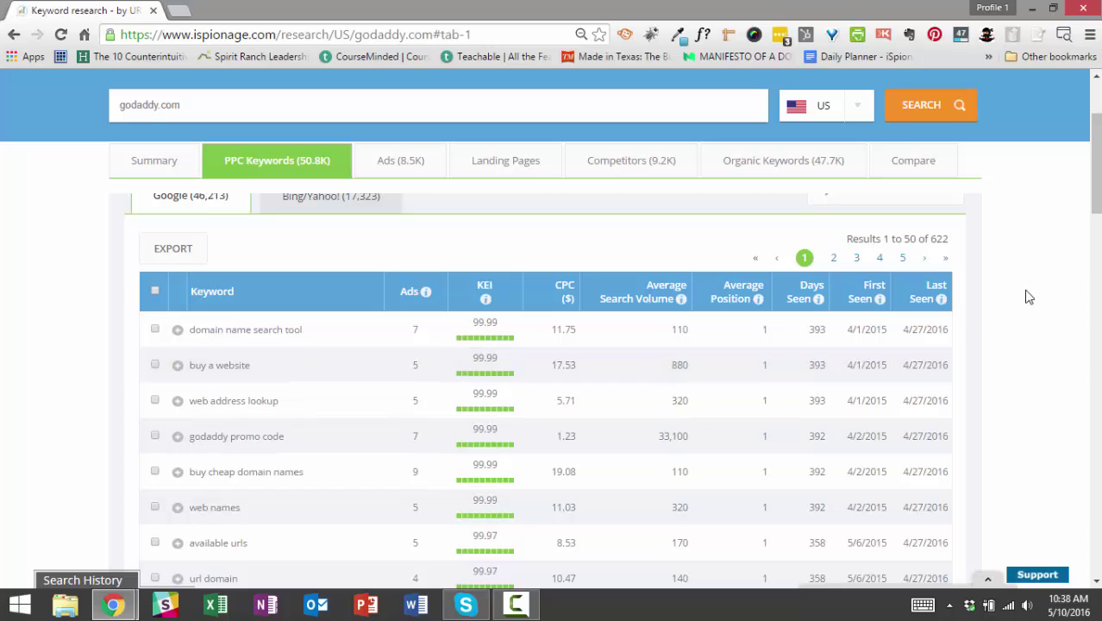
mouse_move(948, 239)
left_mouse_down()
mouse_move(929, 239)
mouse_move(958, 242)
left_mouse_up()
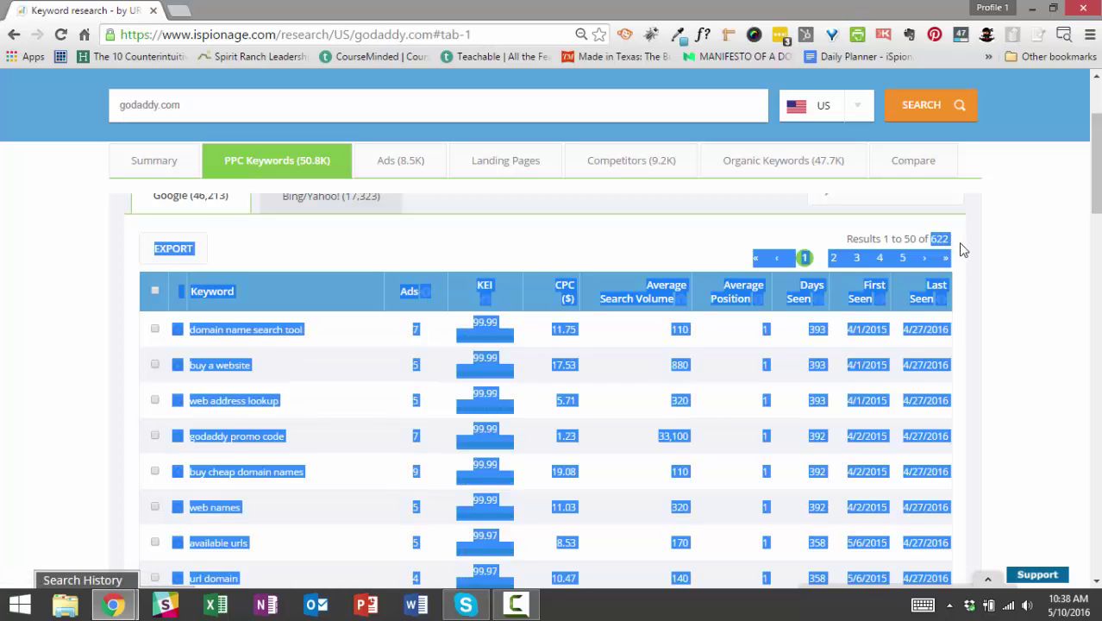
left_click(987, 252)
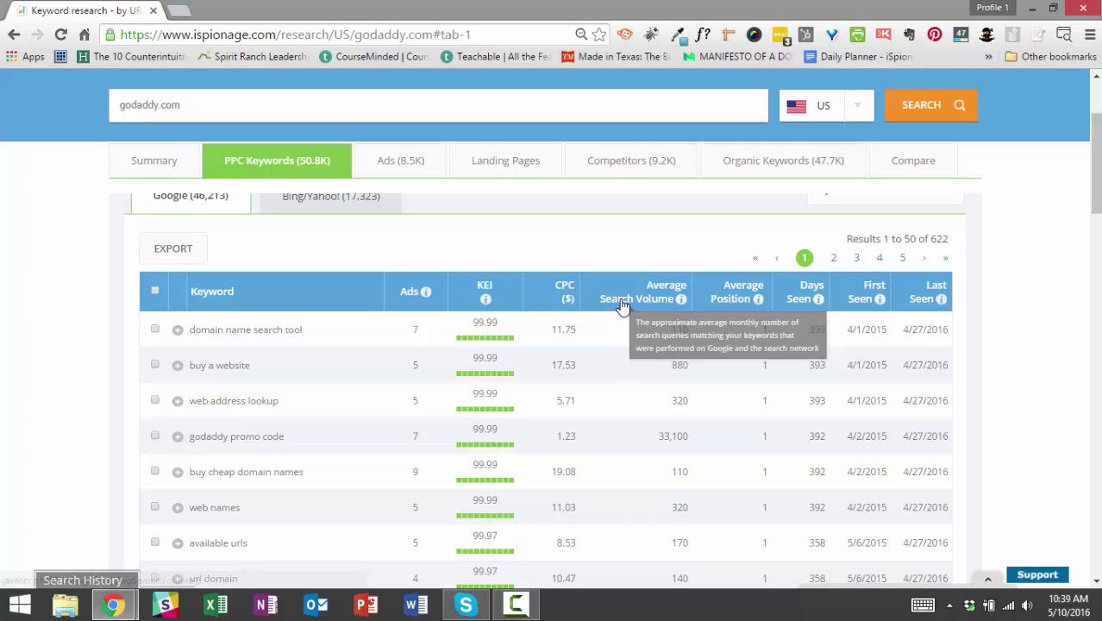
scroll(606, 342, "up", 1)
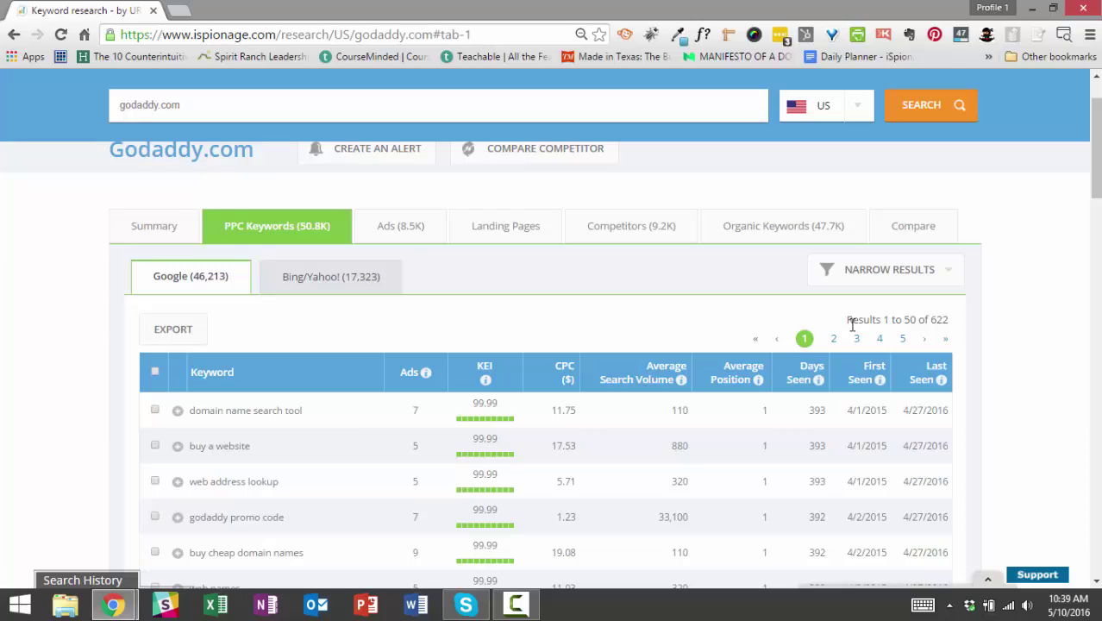
left_click_drag(948, 320, 971, 318)
left_click(987, 324)
left_click(945, 280)
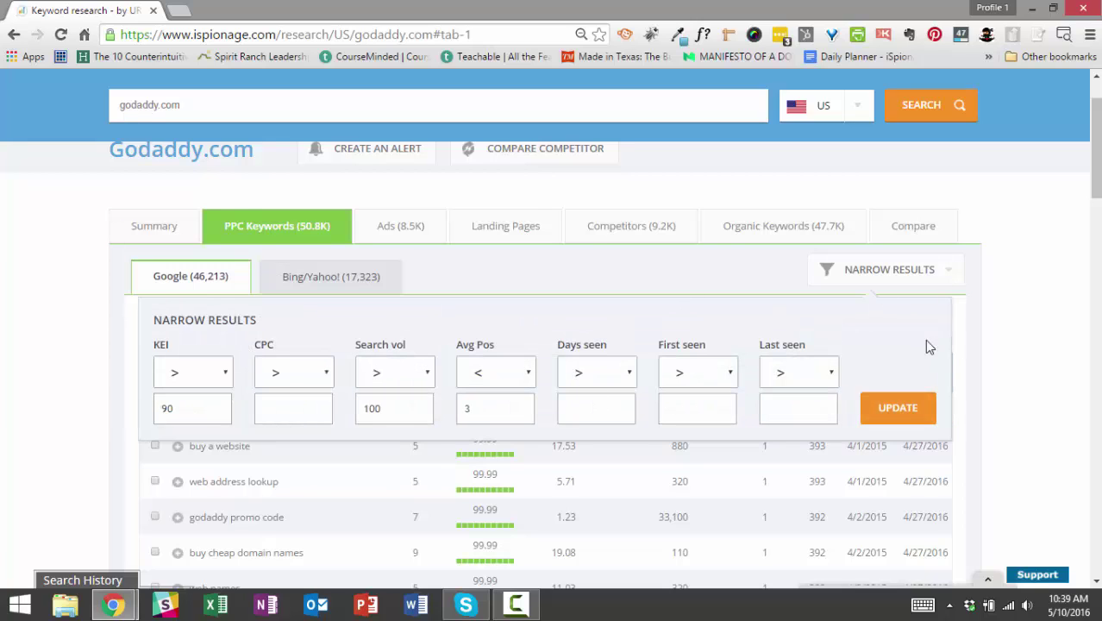
left_click(1060, 308)
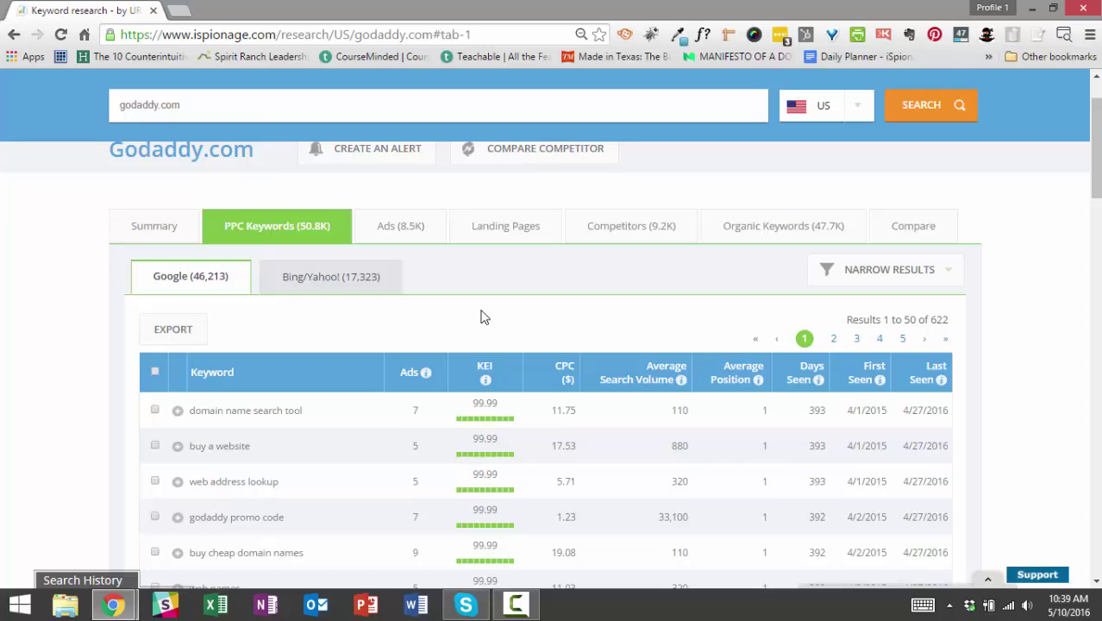
scroll(483, 315, "up", 1)
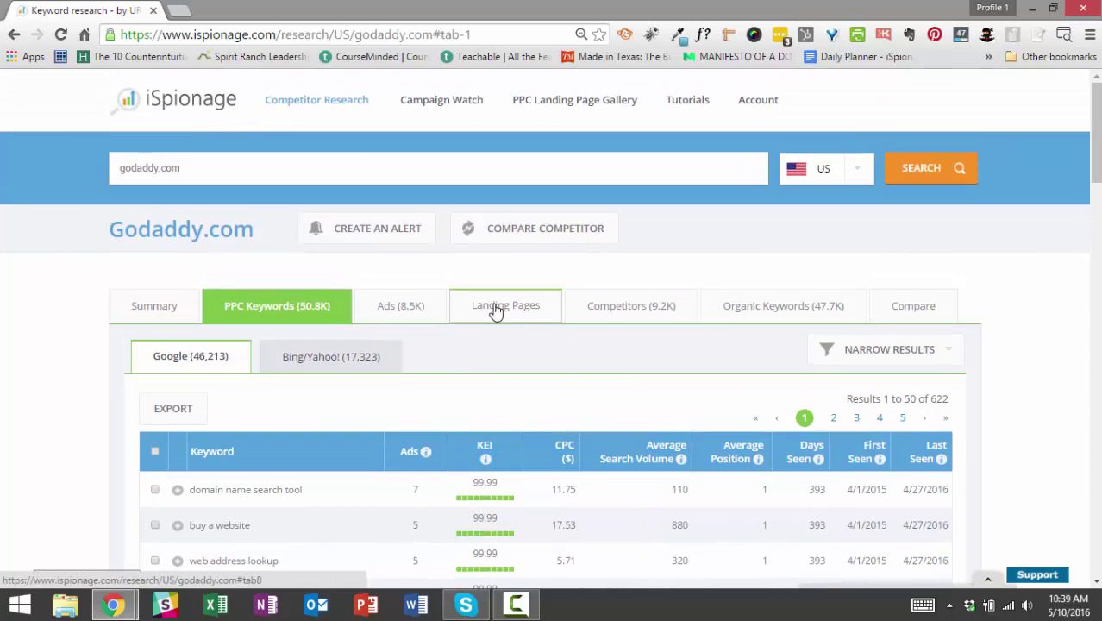